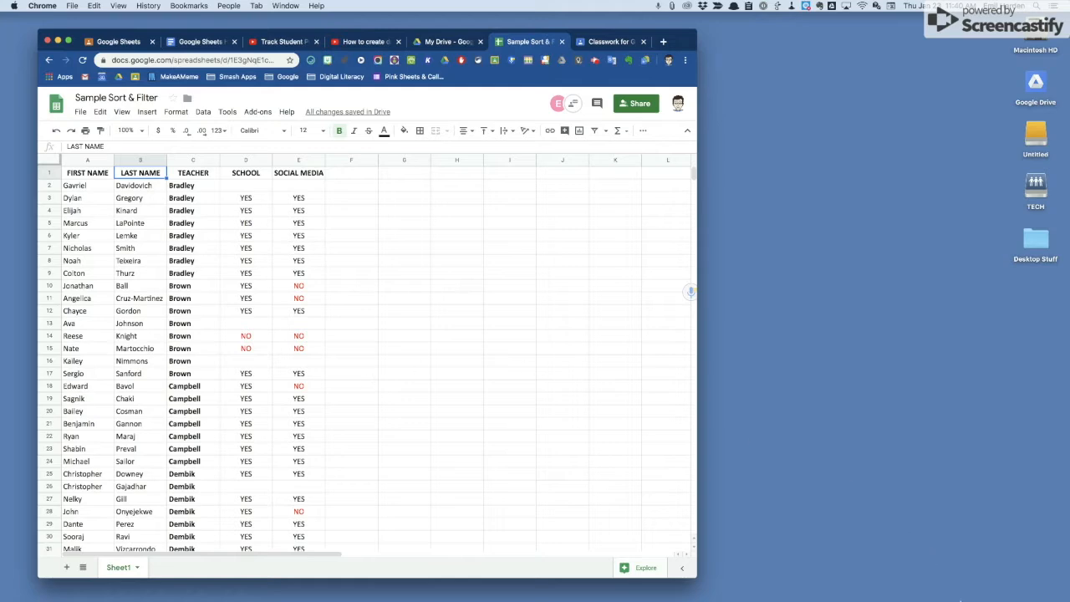
Step: Restore the minimized second window of the Sample Sort & Filter spreadsheet so both windows show side by side
{"action": "mouse_move", "coordinate": [995, 595]}
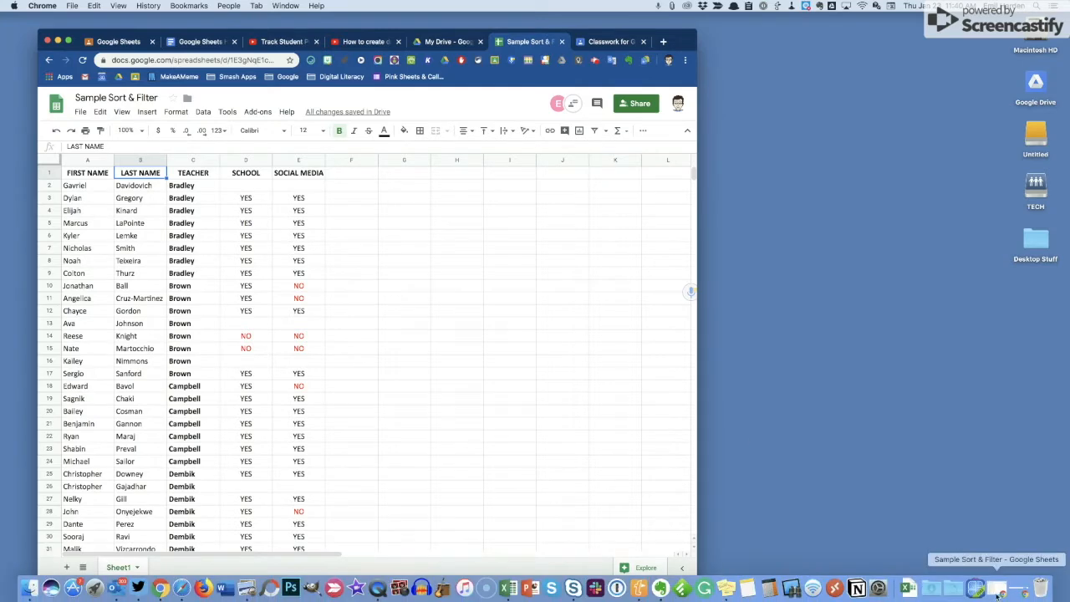
{"action": "left_click", "coordinate": [998, 591]}
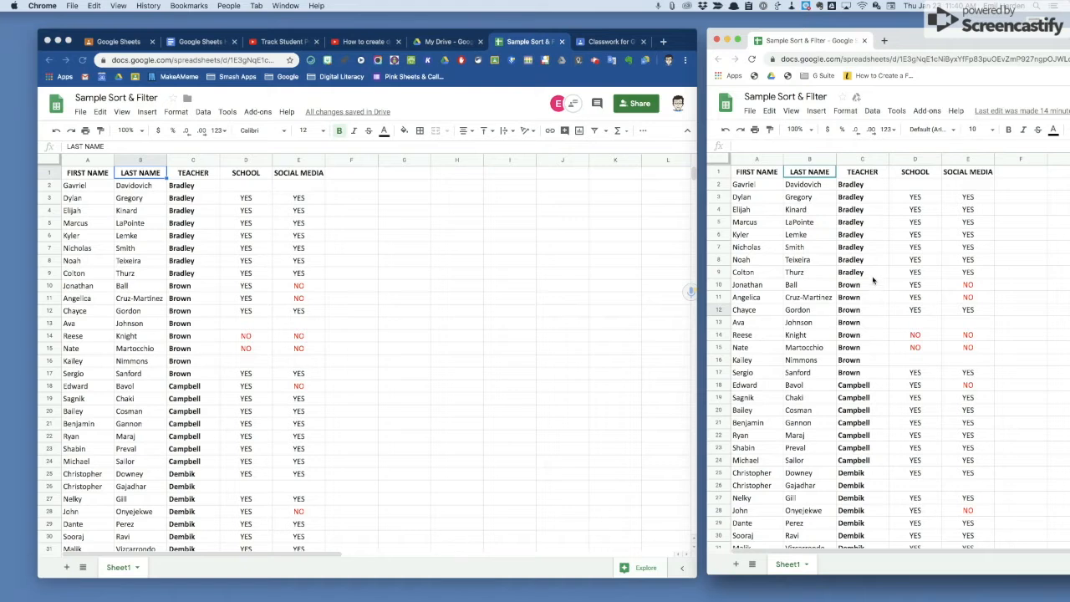
Step: Sort the whole sheet by the LAST NAME column from A to Z, and undo the sort
{"action": "left_click", "coordinate": [359, 176]}
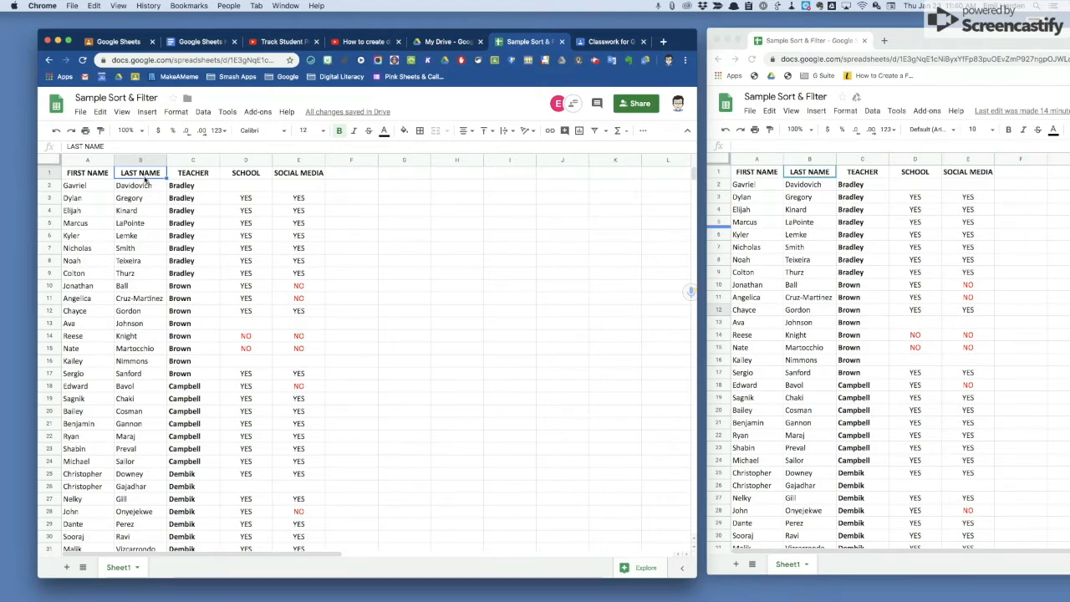
{"action": "left_click", "coordinate": [203, 112]}
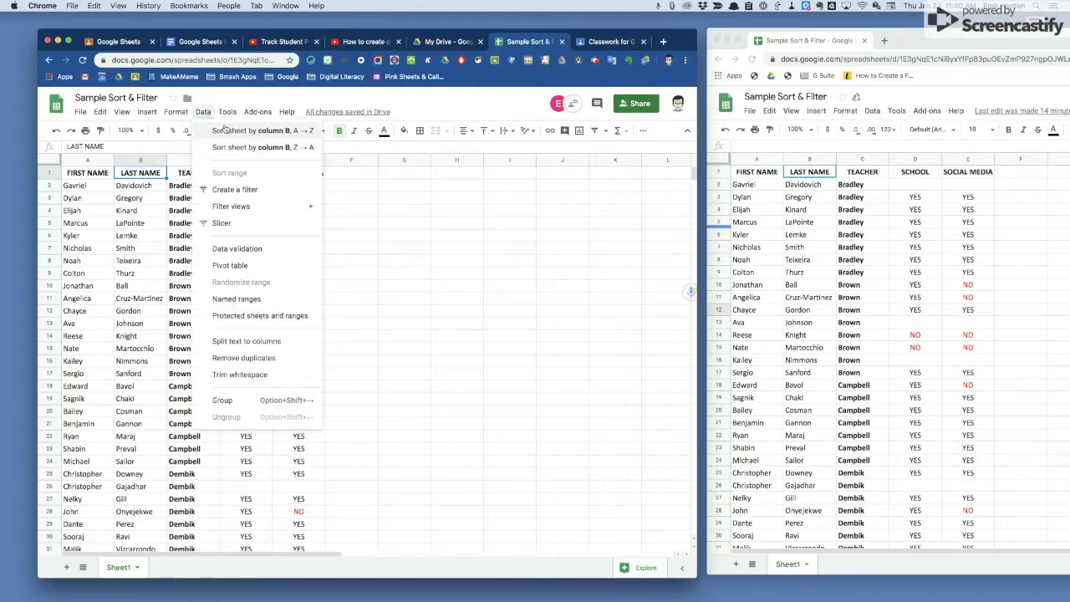
{"action": "left_click", "coordinate": [266, 132]}
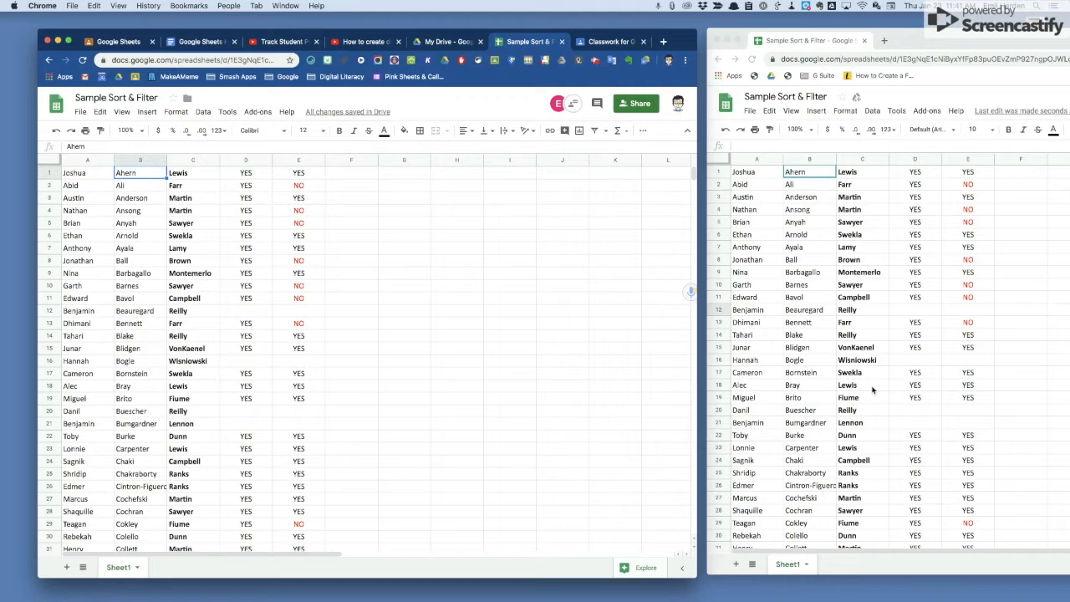
{"action": "left_click", "coordinate": [413, 313]}
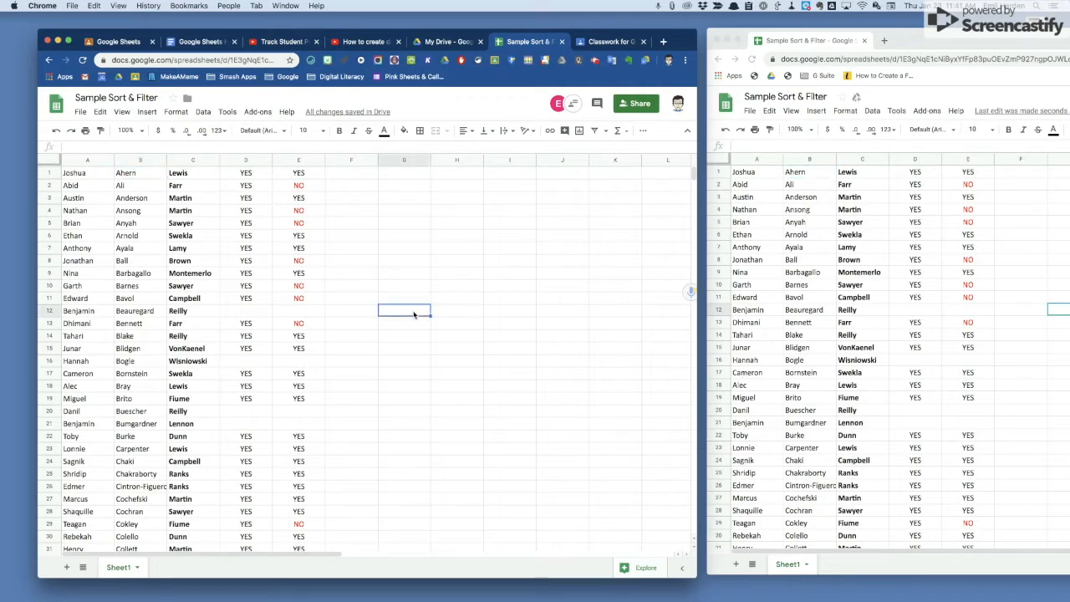
{"action": "key", "text": "super+z"}
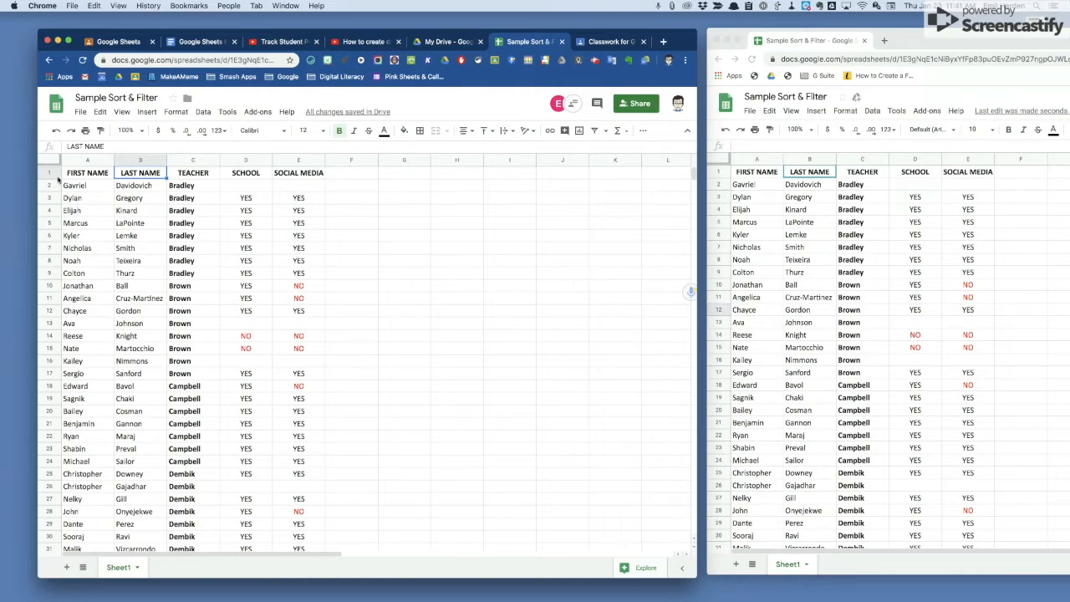
Step: Create a regular filter from the header row and use it to sort LAST NAME from A to Z
{"action": "left_click", "coordinate": [49, 172]}
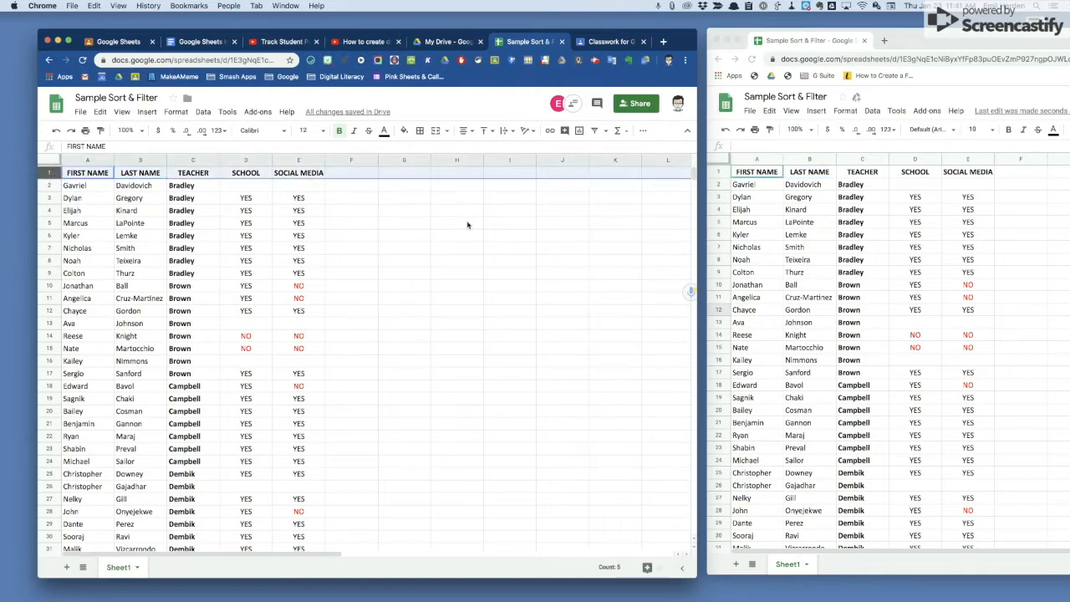
{"action": "left_click", "coordinate": [594, 134]}
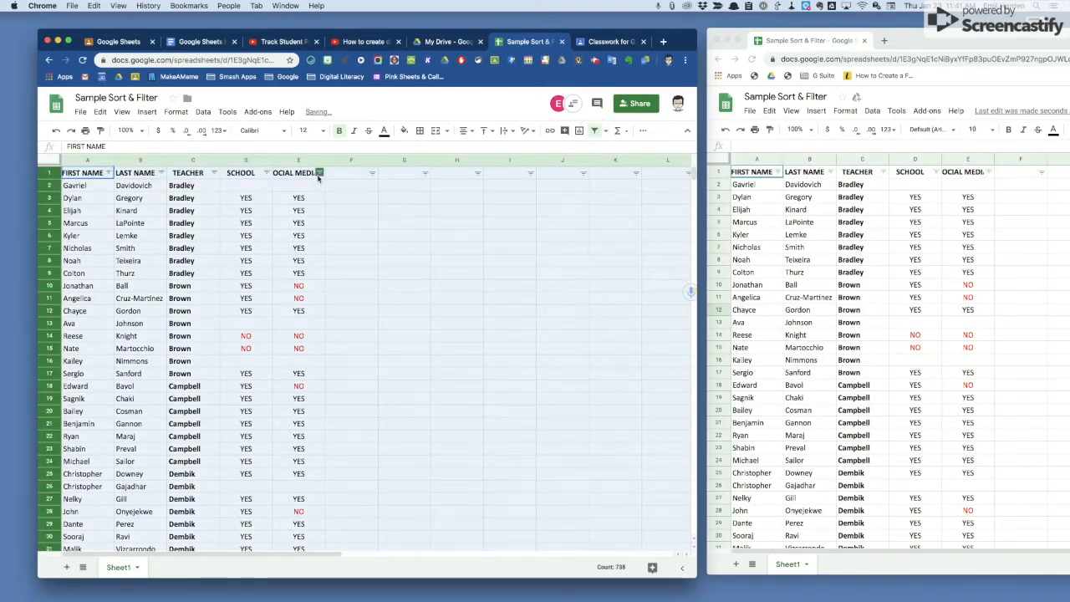
{"action": "left_click", "coordinate": [356, 199]}
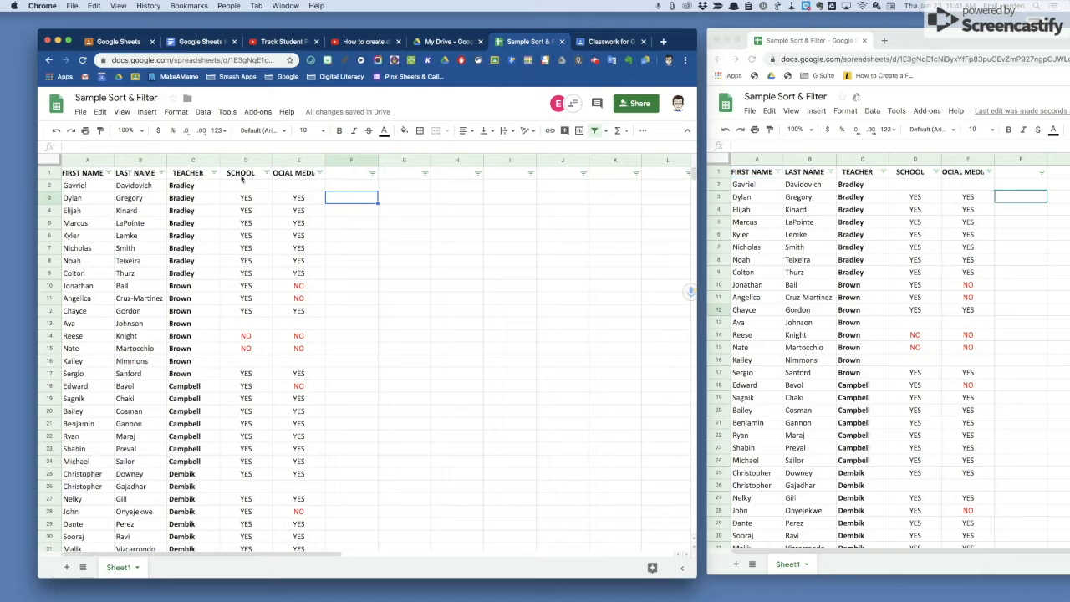
{"action": "left_click", "coordinate": [161, 173]}
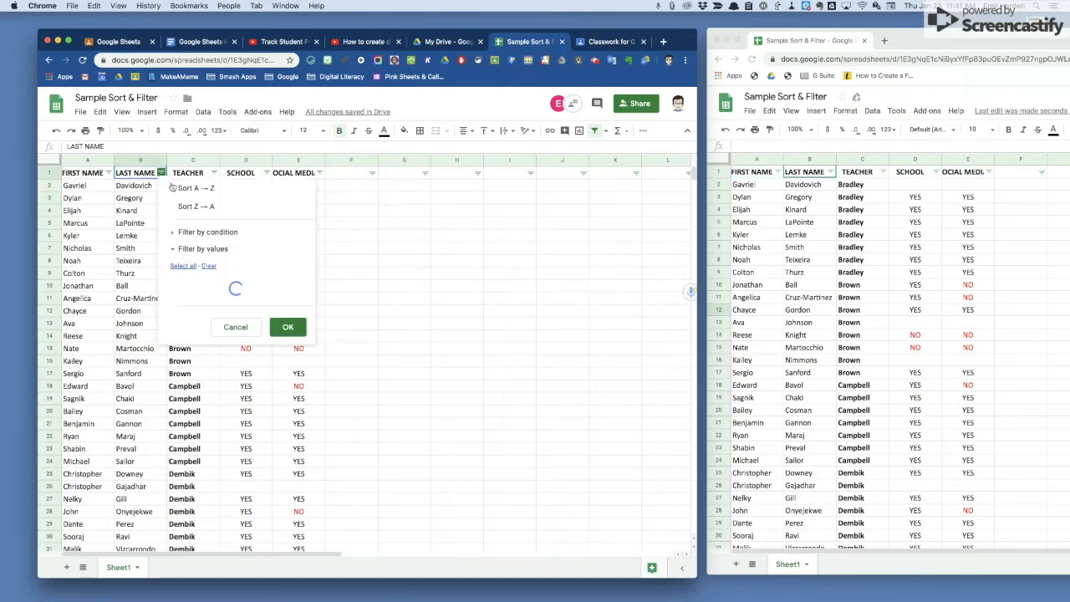
{"action": "left_click", "coordinate": [188, 189]}
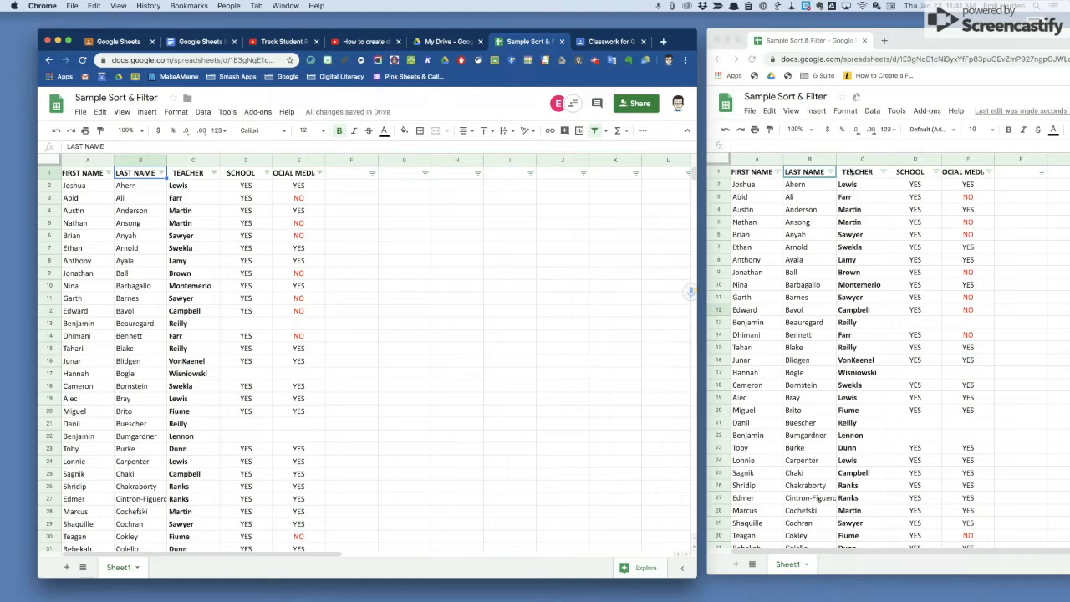
Step: Undo the LAST NAME sort and the creation of the regular filter
{"action": "left_click", "coordinate": [972, 93]}
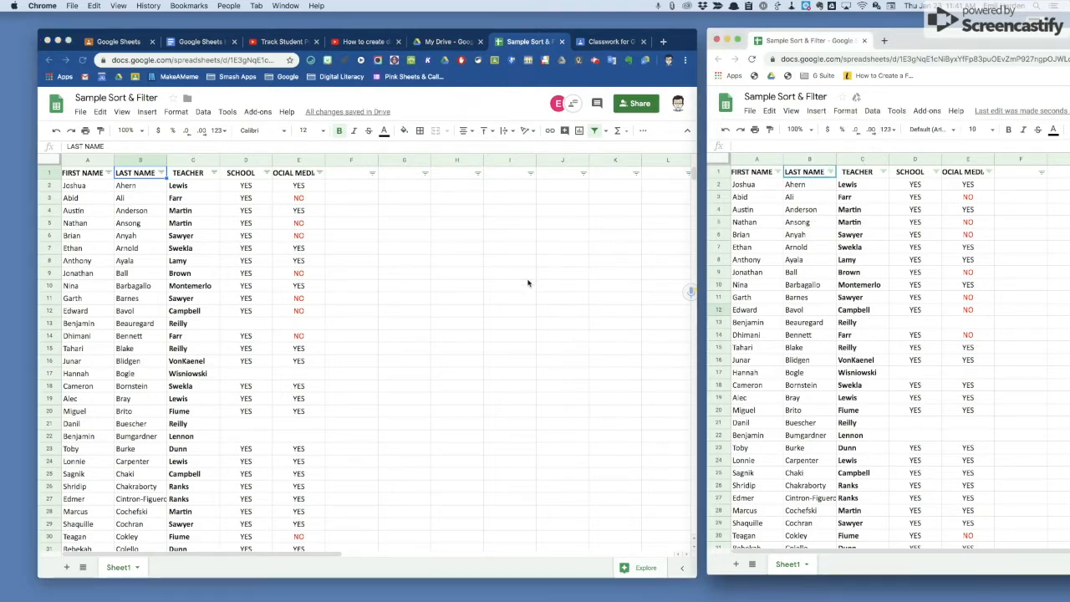
{"action": "left_click", "coordinate": [436, 284]}
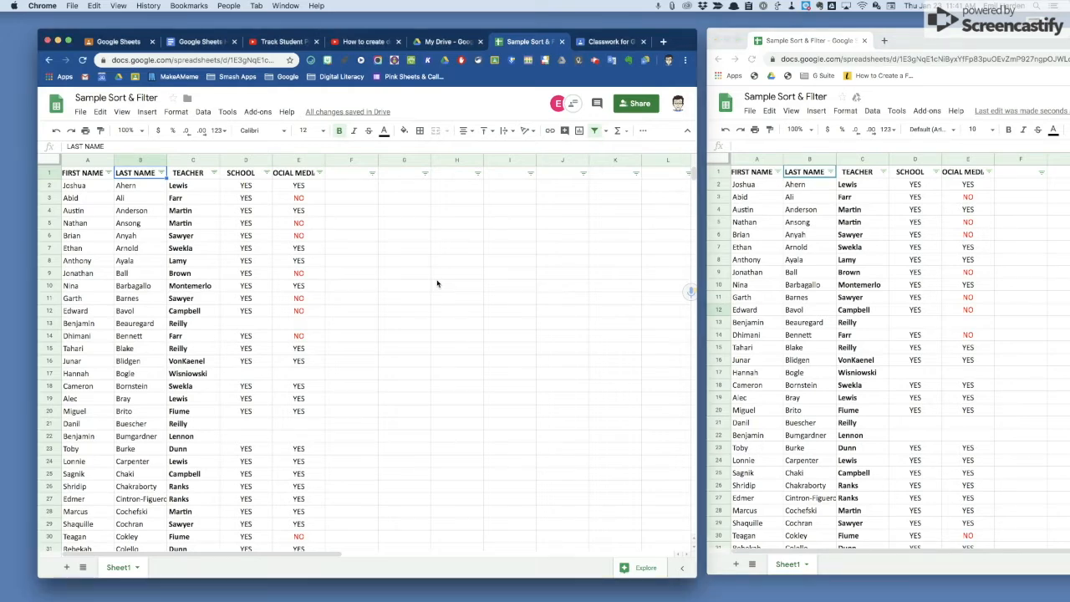
{"action": "key", "text": "super+z"}
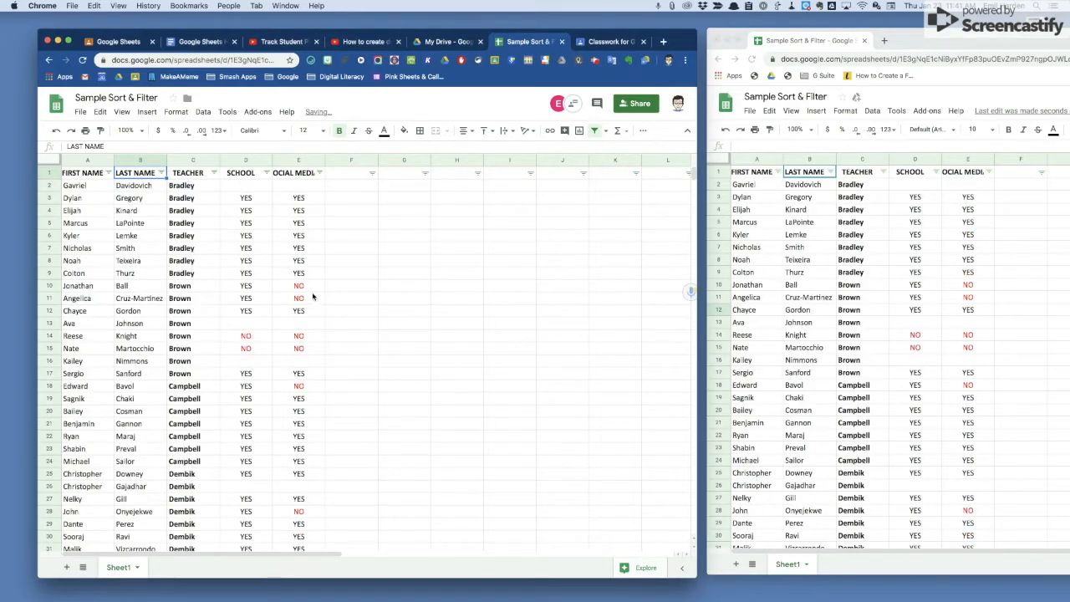
{"action": "left_click", "coordinate": [56, 131]}
{"action": "left_click", "coordinate": [472, 361]}
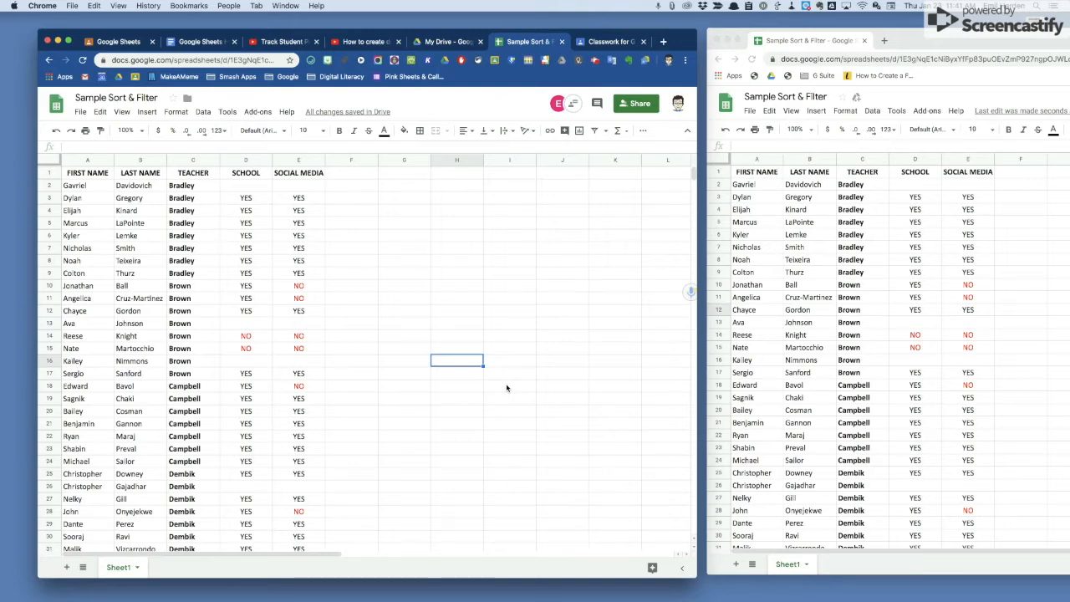
Step: Select the entire sheet and create a new filter view for it
{"action": "left_click", "coordinate": [53, 163]}
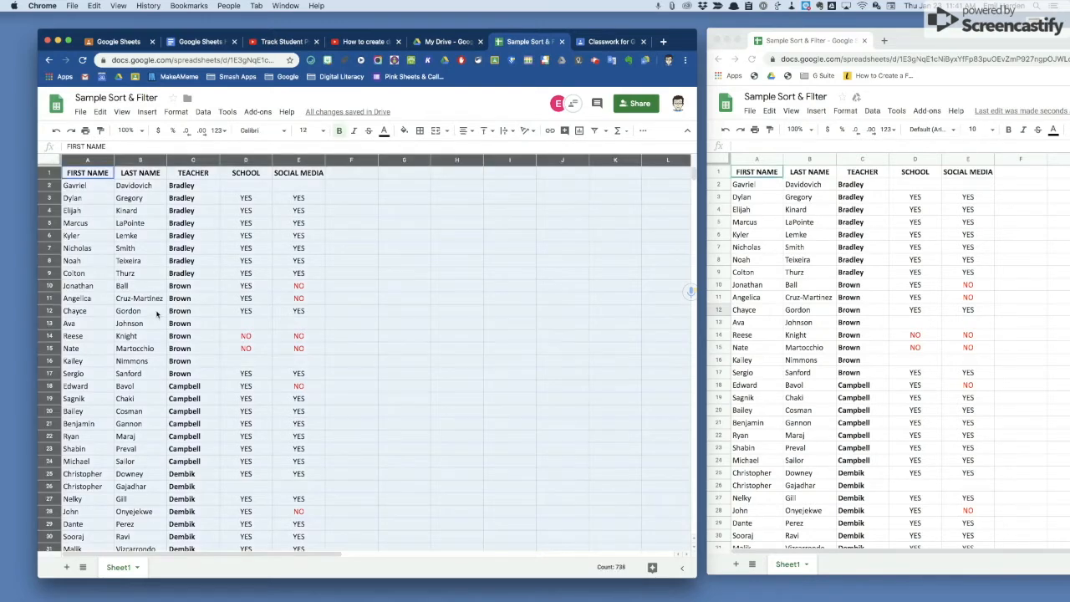
{"action": "left_click", "coordinate": [228, 111]}
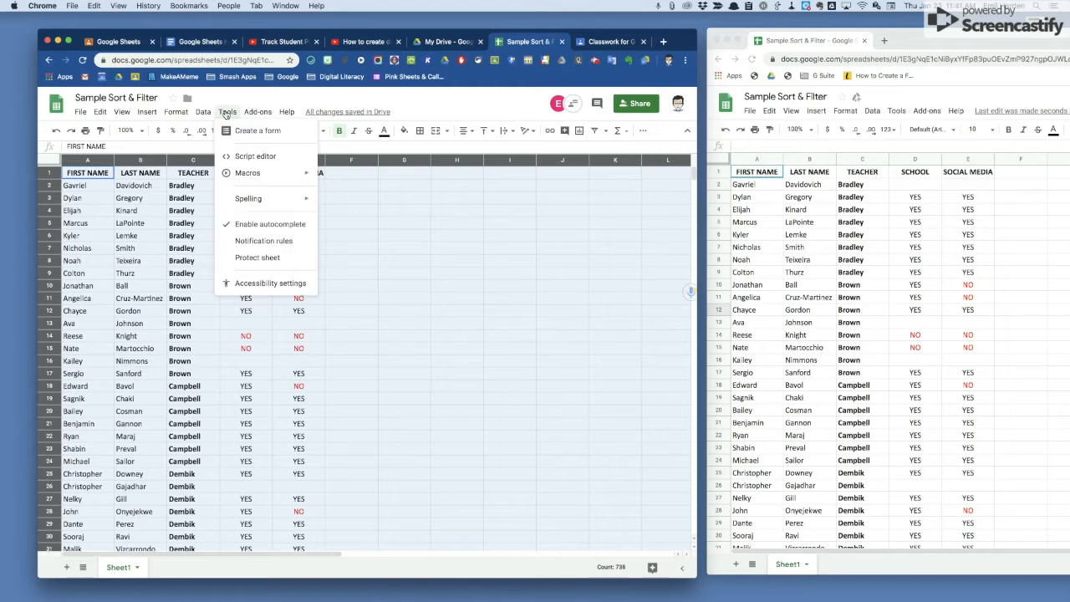
{"action": "mouse_move", "coordinate": [206, 112]}
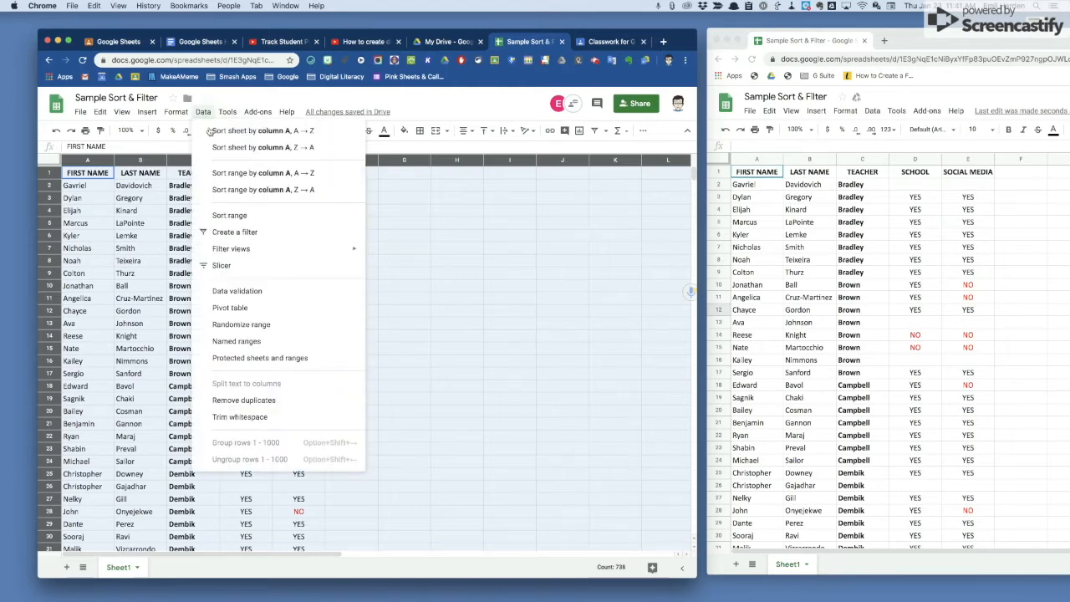
{"action": "mouse_move", "coordinate": [289, 250]}
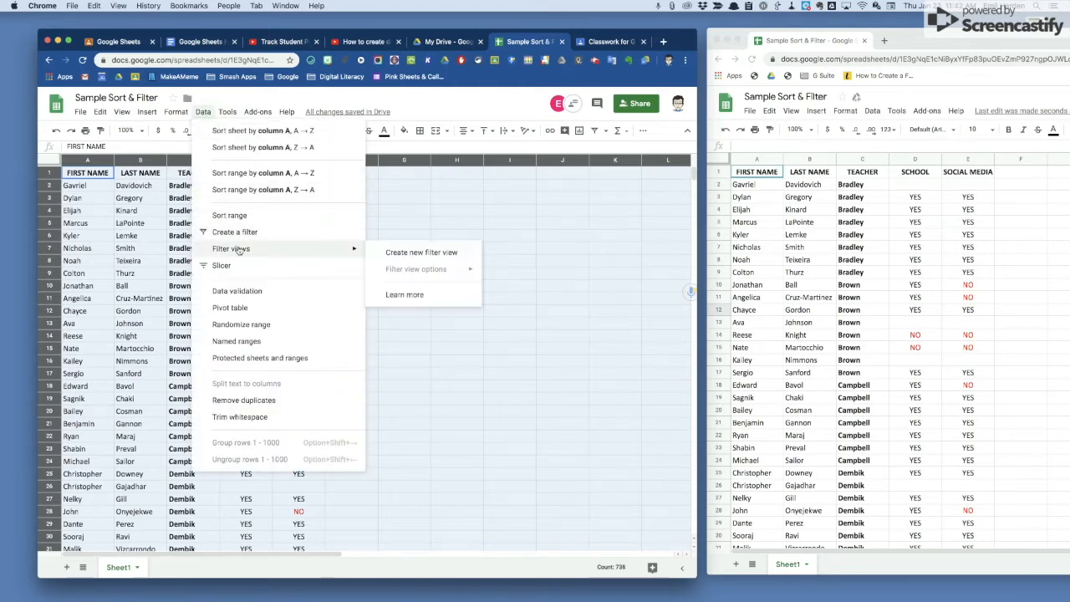
{"action": "left_click", "coordinate": [418, 256]}
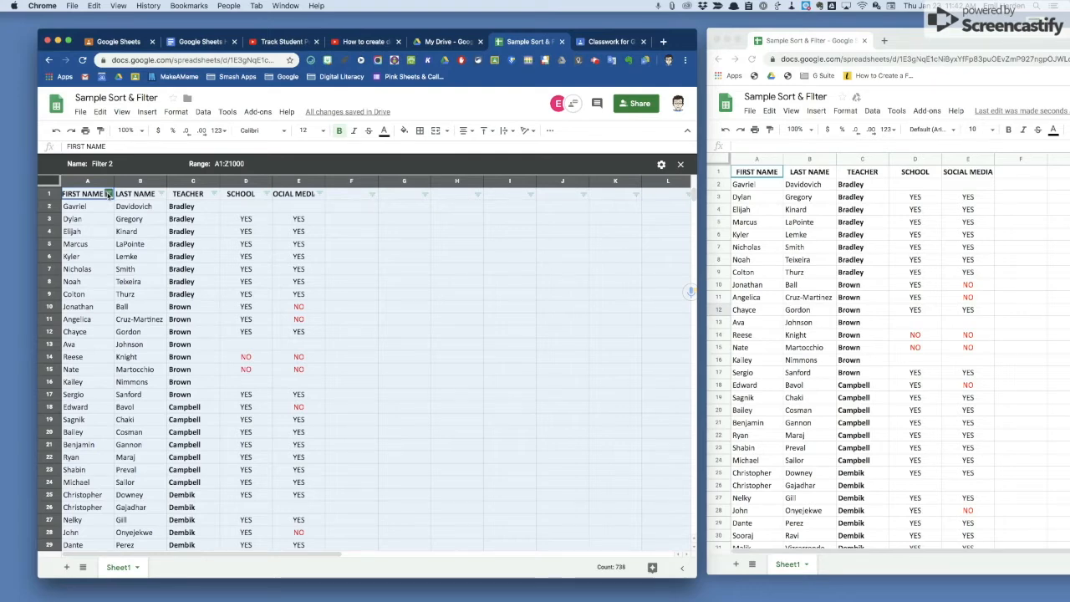
Step: Sort the filter view by FIRST NAME from A to Z, name it "First Name" and close it
{"action": "left_click", "coordinate": [108, 194]}
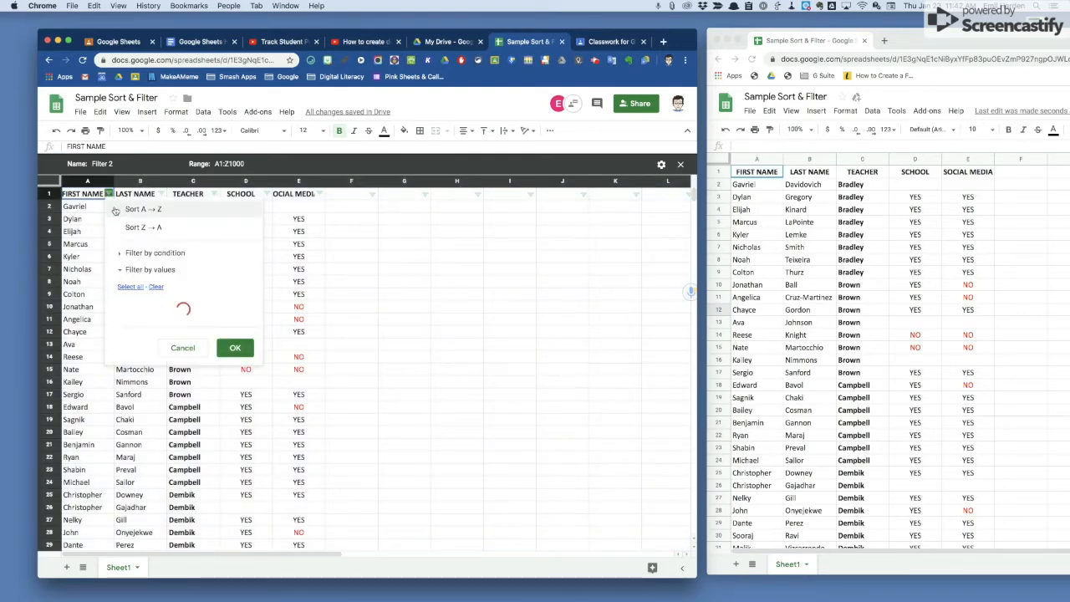
{"action": "left_click", "coordinate": [125, 209]}
{"action": "left_click", "coordinate": [119, 164]}
{"action": "type", "text": "First Name"}
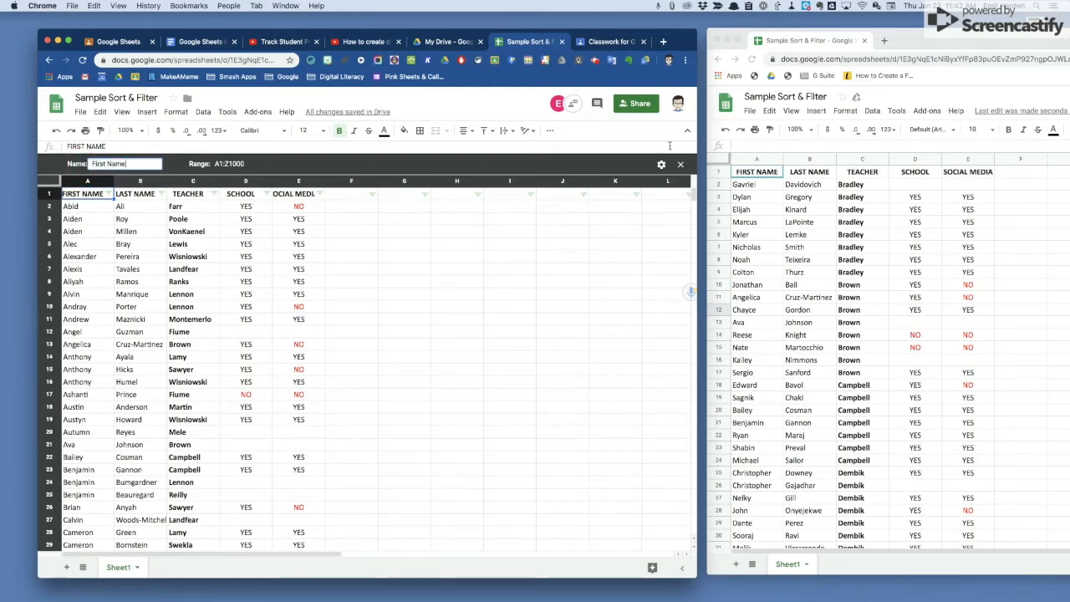
{"action": "key", "text": "Return"}
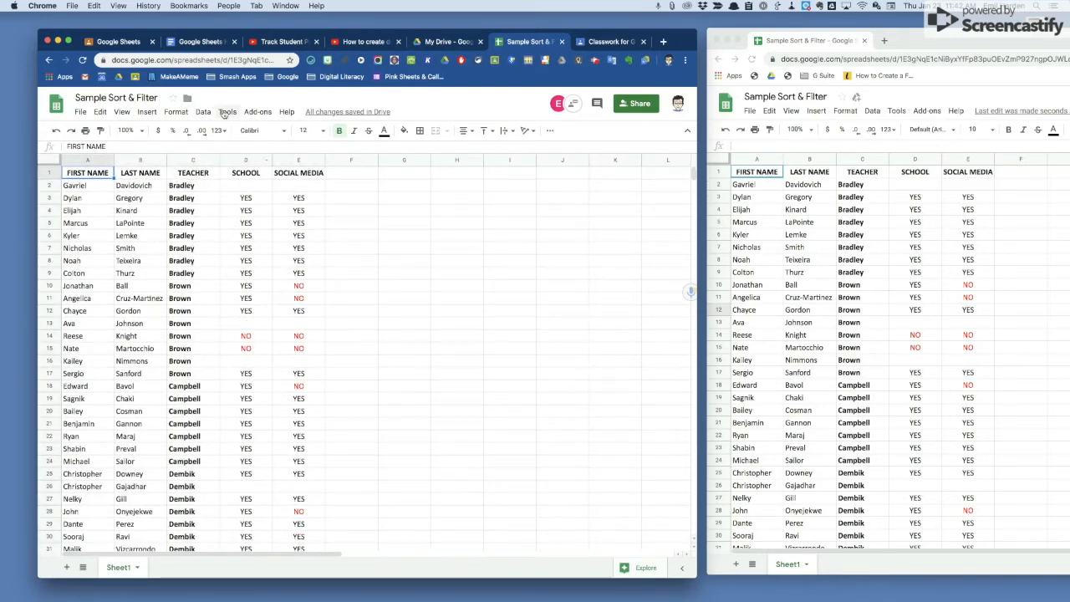
Step: Reopen the saved First Name filter view, compare it with the second window, and close the view
{"action": "left_click", "coordinate": [225, 112]}
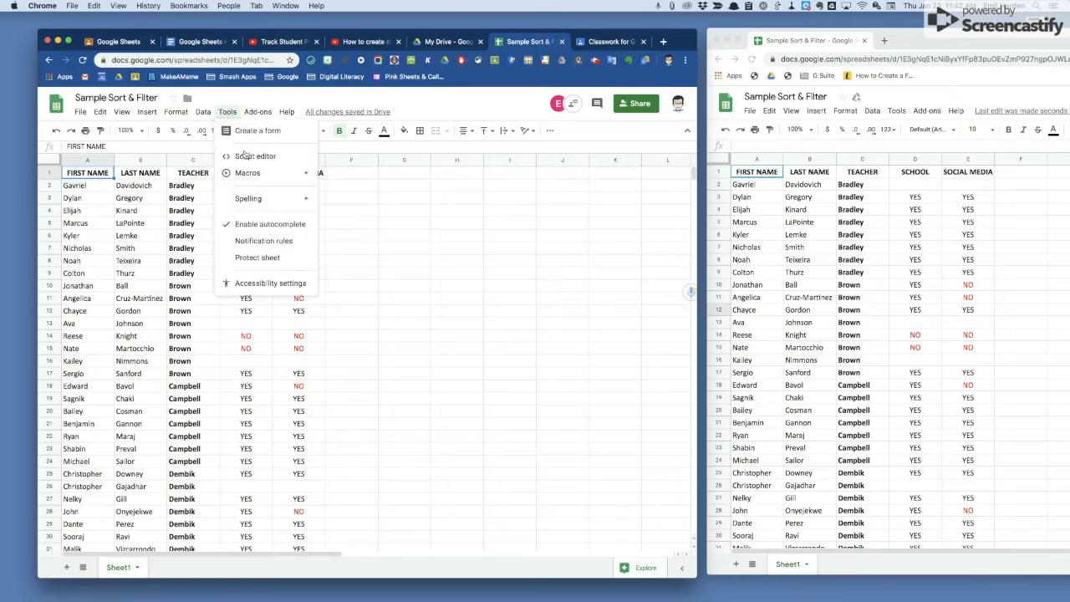
{"action": "mouse_move", "coordinate": [204, 112]}
{"action": "mouse_move", "coordinate": [231, 209]}
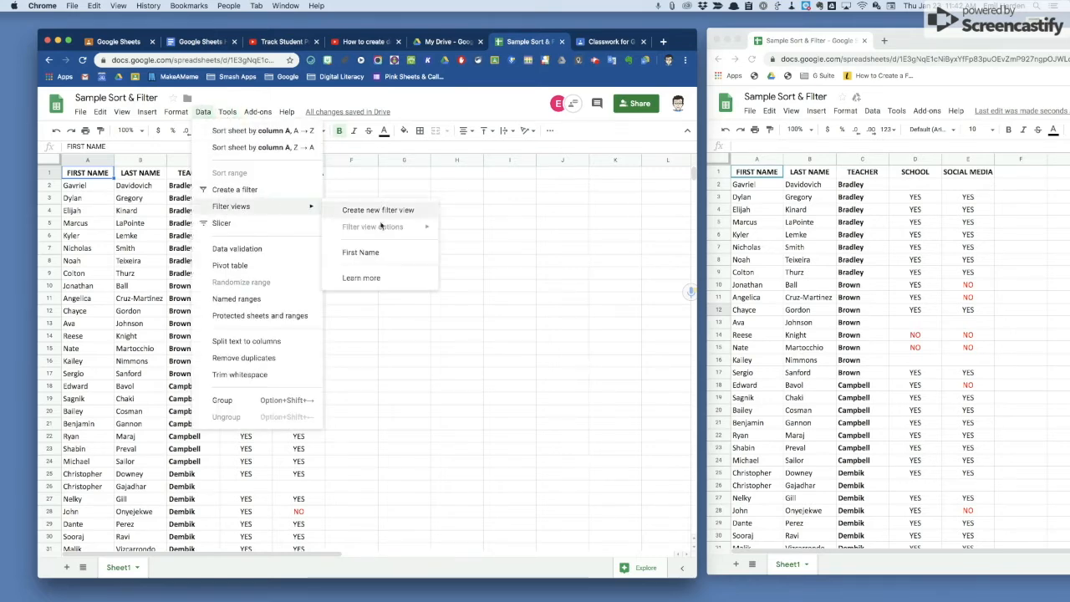
{"action": "left_click", "coordinate": [372, 254]}
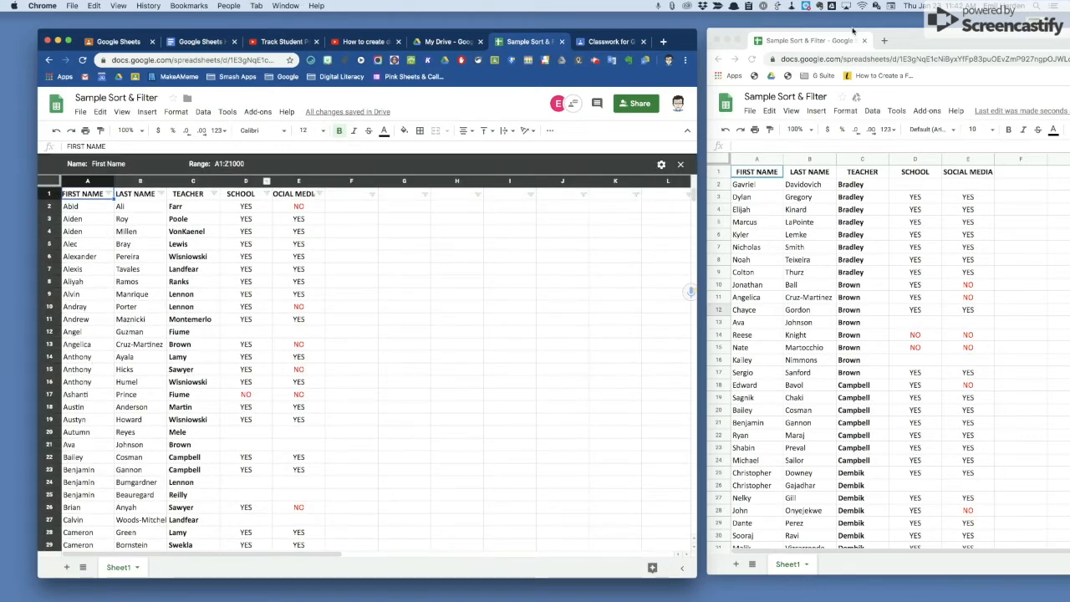
{"action": "left_click", "coordinate": [933, 39]}
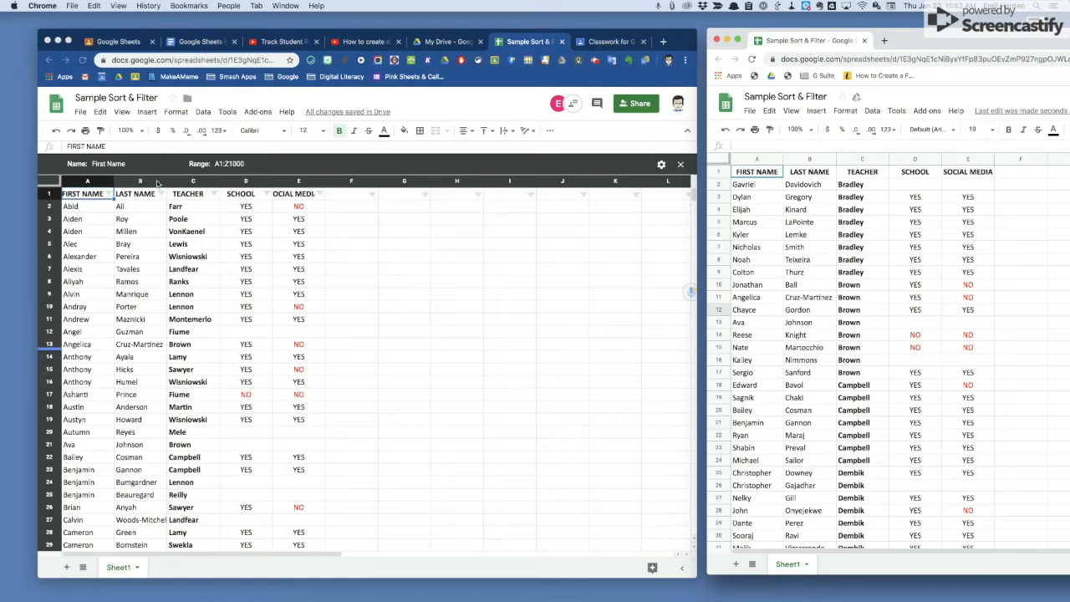
{"action": "left_click", "coordinate": [680, 166]}
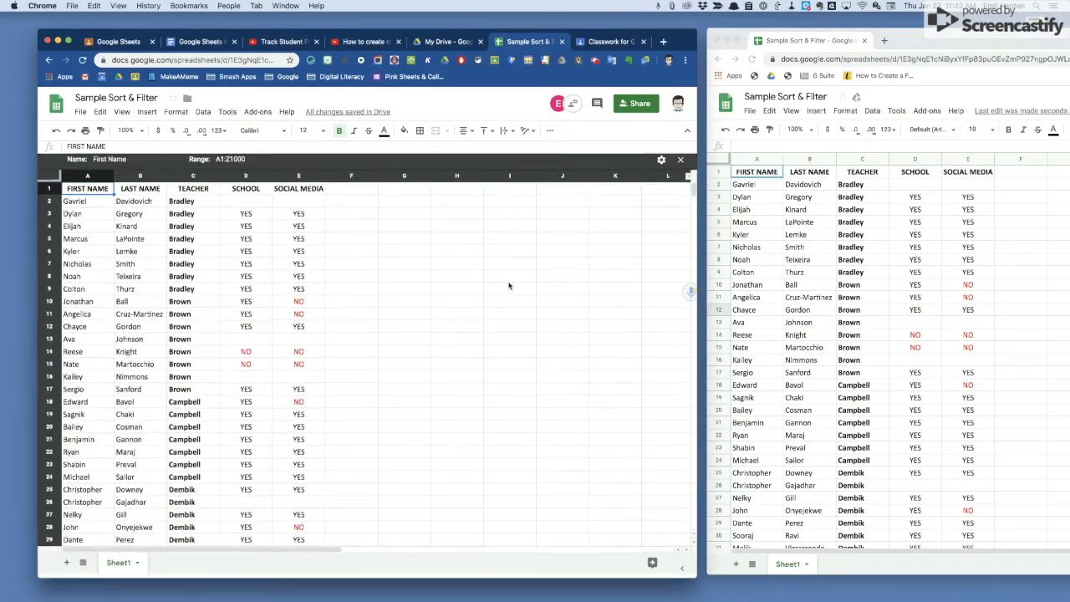
Step: Create another new filter view starting from the LAST NAME header cell
{"action": "left_click", "coordinate": [139, 176]}
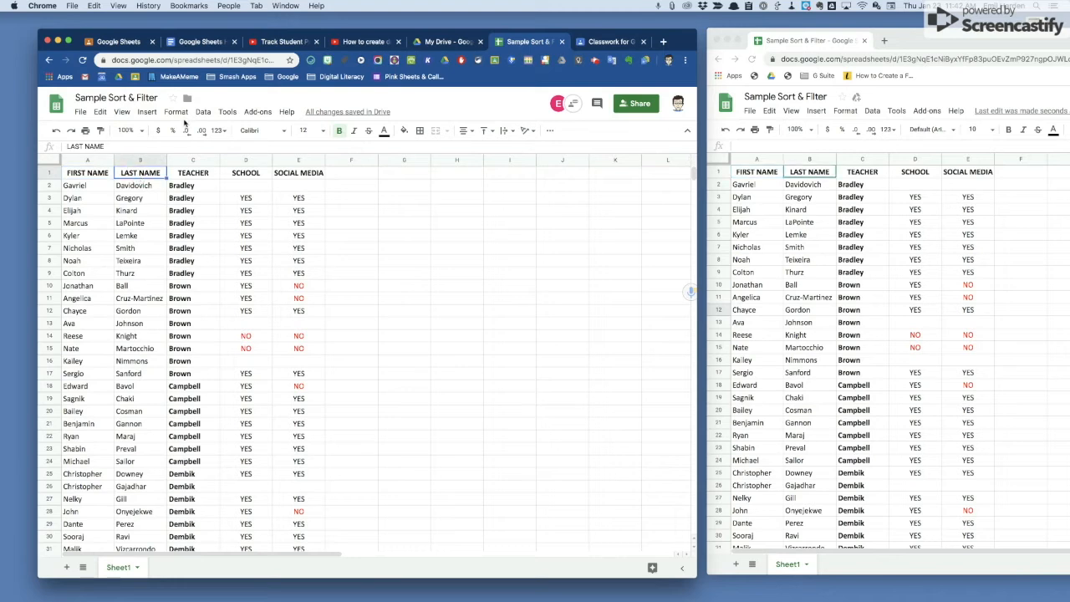
{"action": "left_click", "coordinate": [203, 111]}
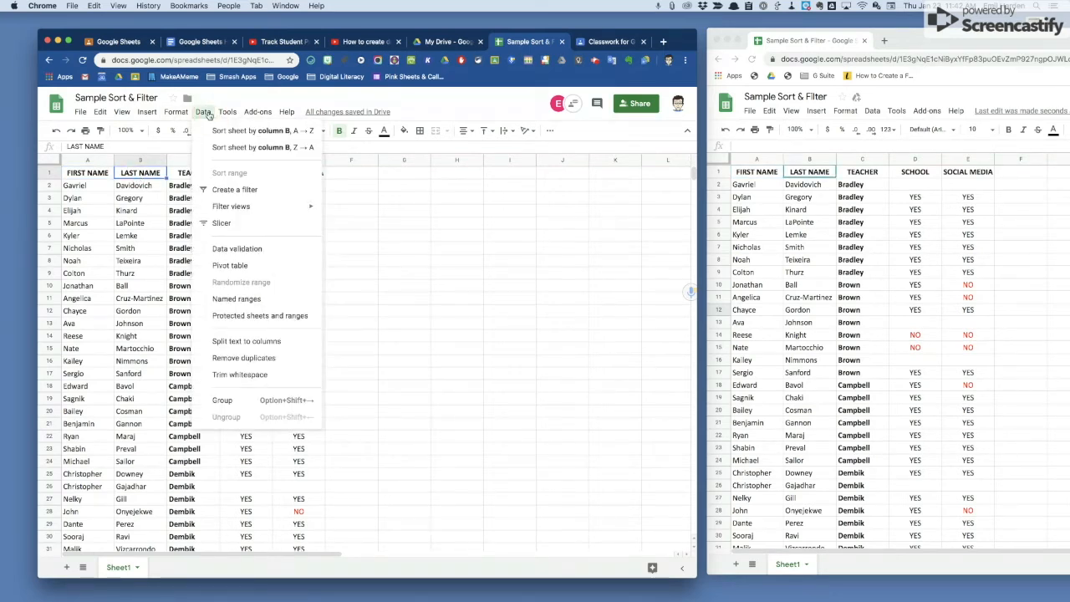
{"action": "mouse_move", "coordinate": [244, 207]}
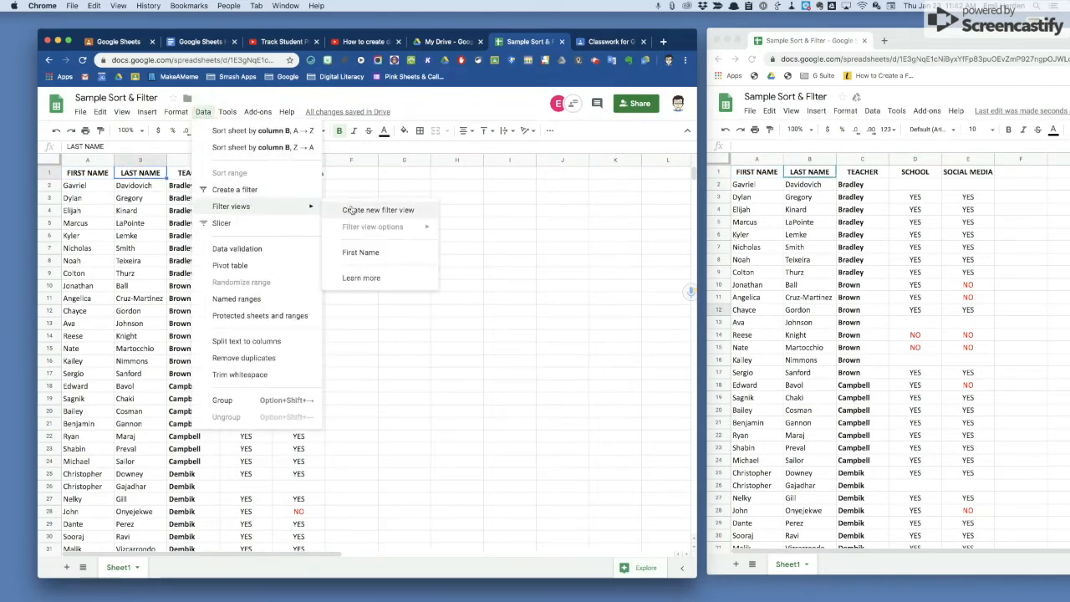
{"action": "left_click", "coordinate": [351, 209]}
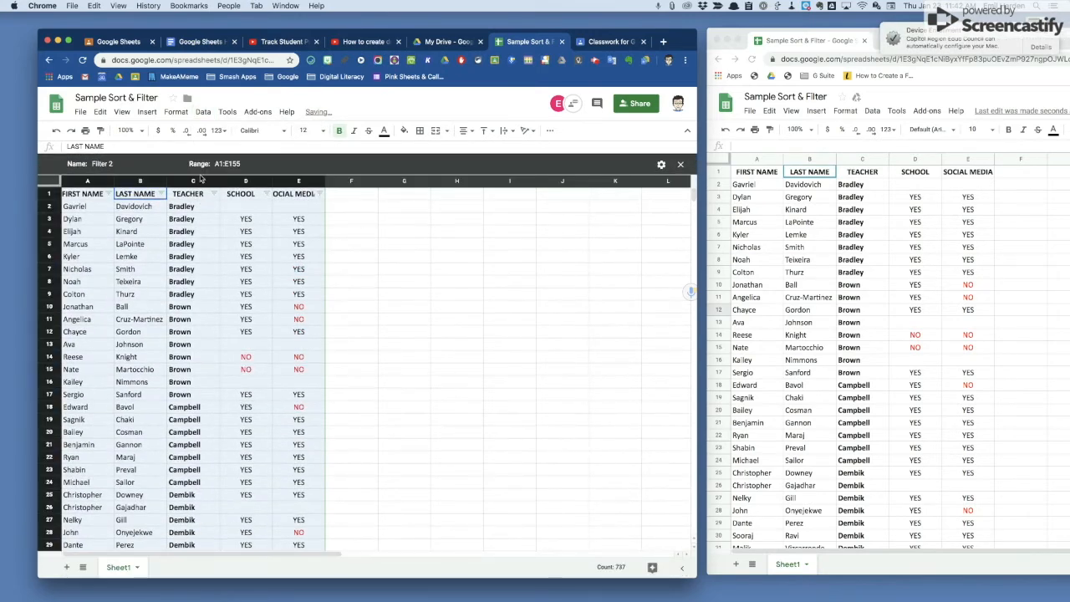
Step: Sort the new filter view by LAST NAME from A to Z, name it "Last Name" and close it
{"action": "left_click", "coordinate": [162, 195]}
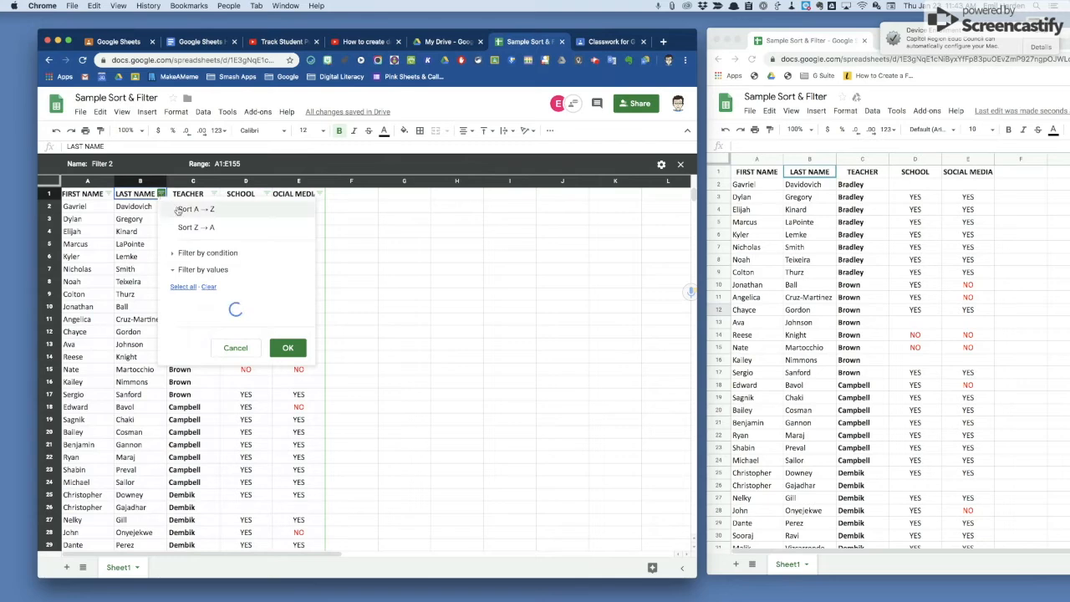
{"action": "left_click", "coordinate": [173, 215]}
{"action": "left_click_drag", "start_coordinate": [116, 164], "coordinate": [86, 154]}
{"action": "type", "text": "L"}
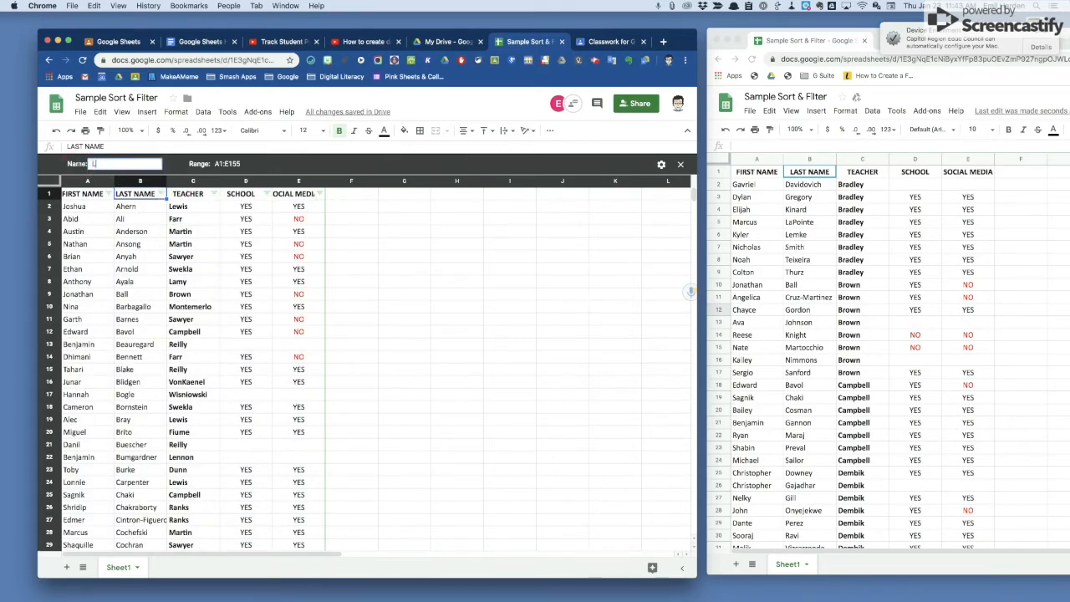
{"action": "type", "text": "ast Name"}
{"action": "left_click", "coordinate": [652, 218]}
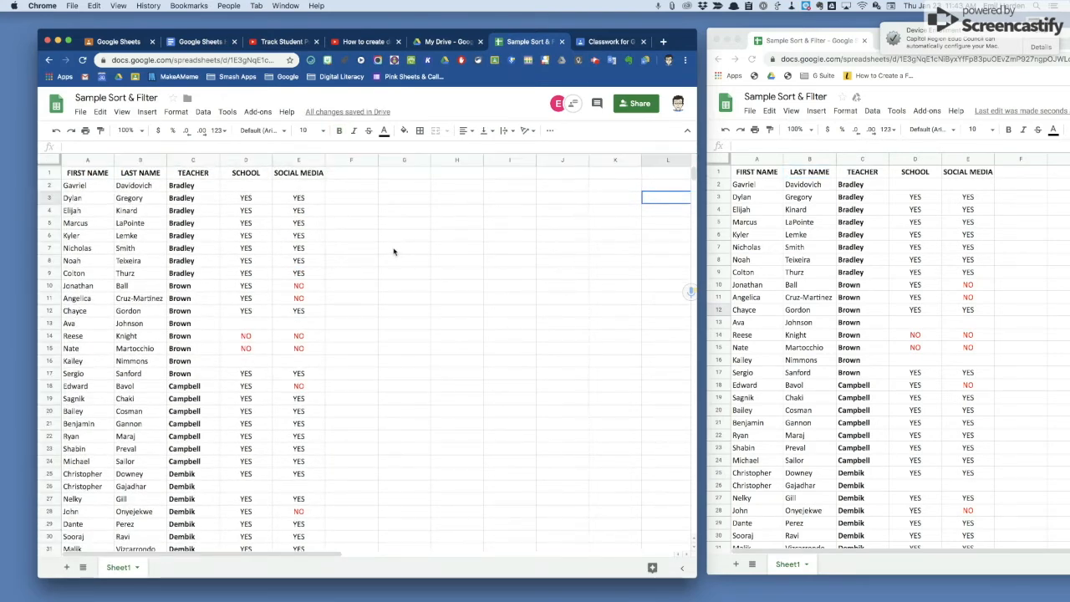
Step: Display the saved First Name filter view and switch from it to the Last Name filter view
{"action": "left_click", "coordinate": [202, 112]}
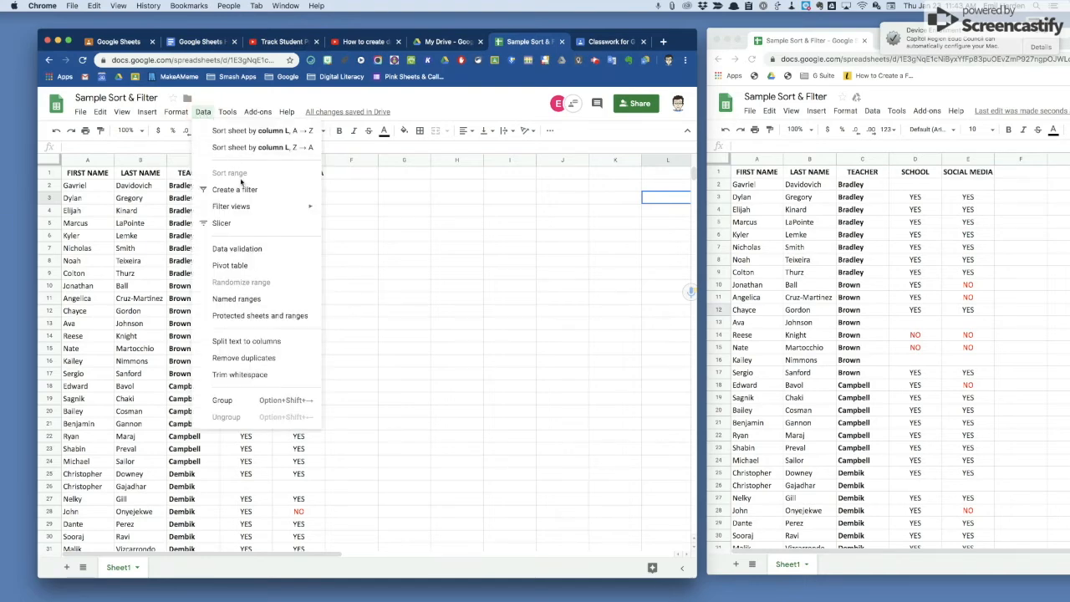
{"action": "mouse_move", "coordinate": [247, 206]}
{"action": "left_click", "coordinate": [386, 255]}
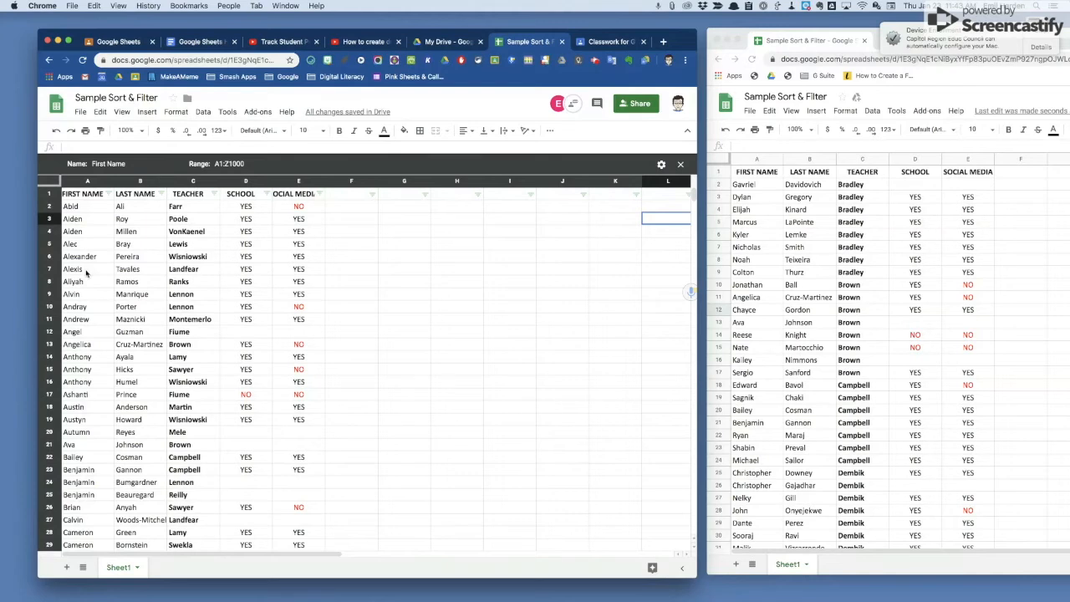
{"action": "left_click", "coordinate": [226, 112]}
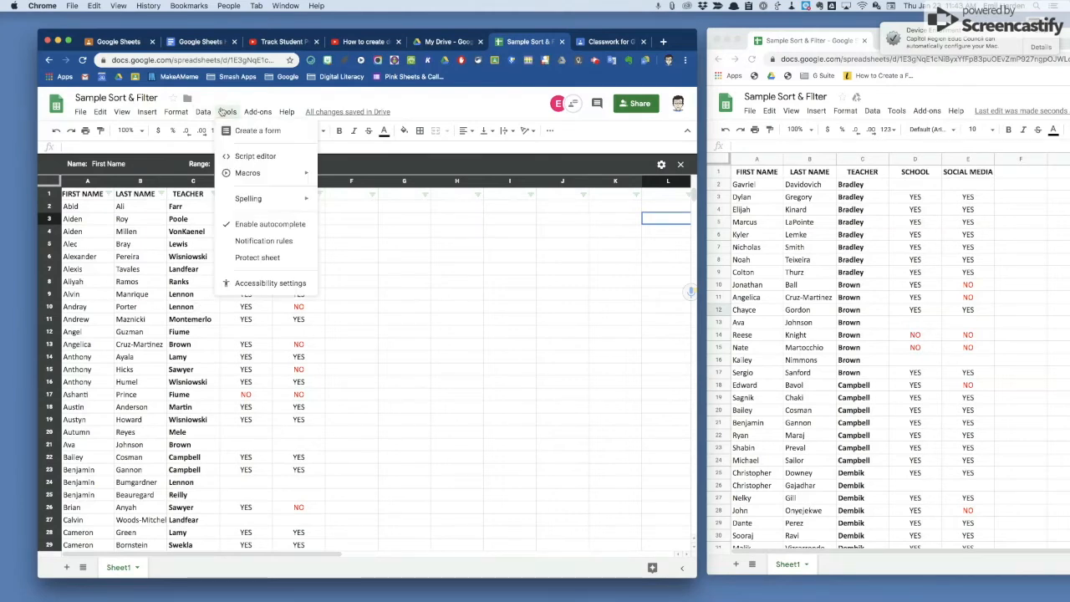
{"action": "mouse_move", "coordinate": [203, 112]}
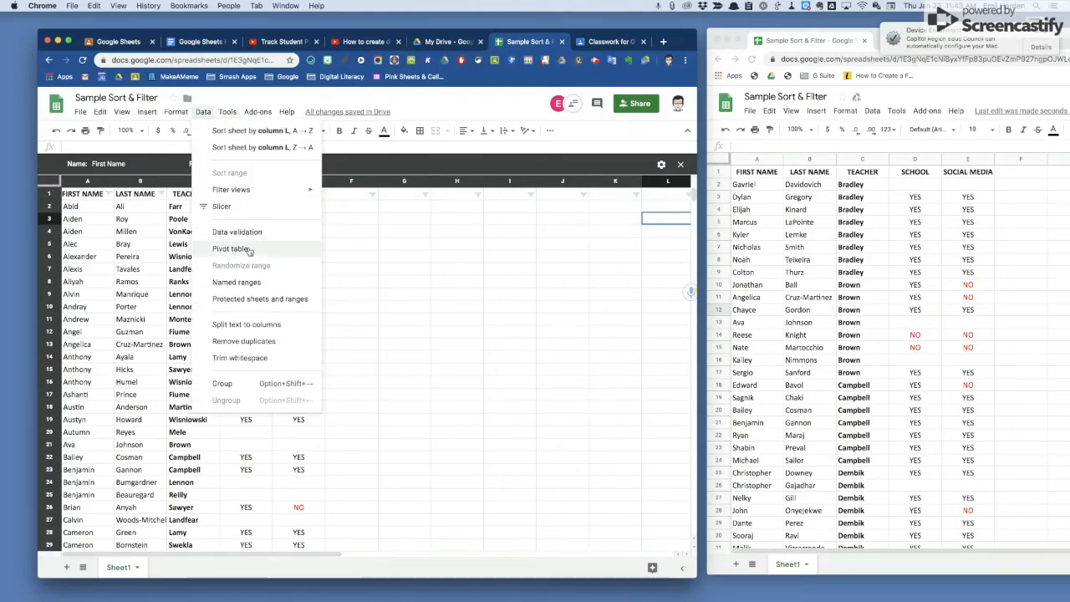
{"action": "mouse_move", "coordinate": [250, 189]}
{"action": "left_click", "coordinate": [380, 269]}
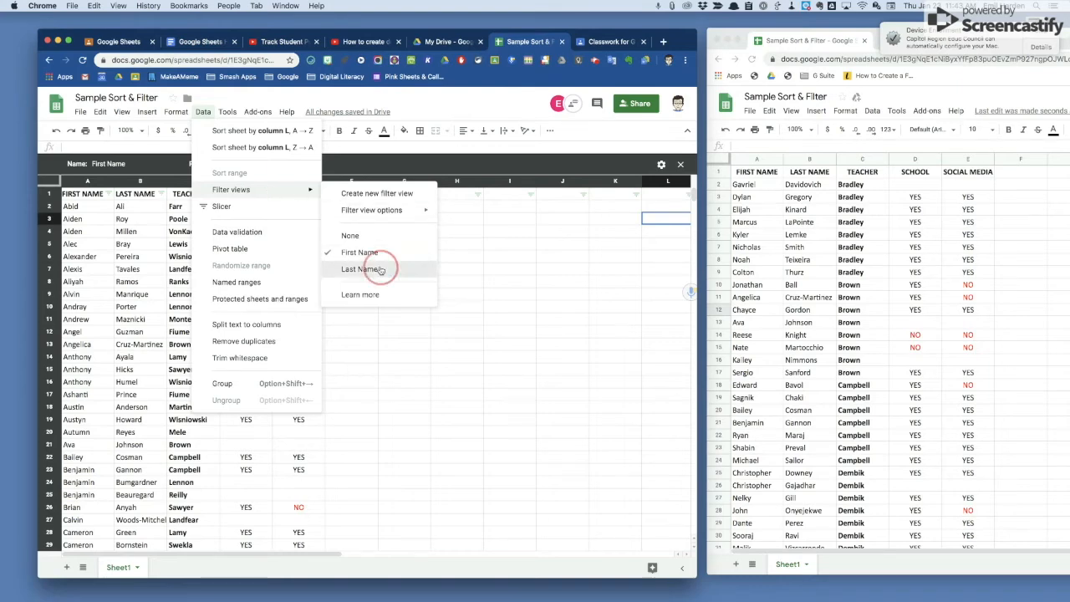
{"action": "left_click", "coordinate": [455, 309]}
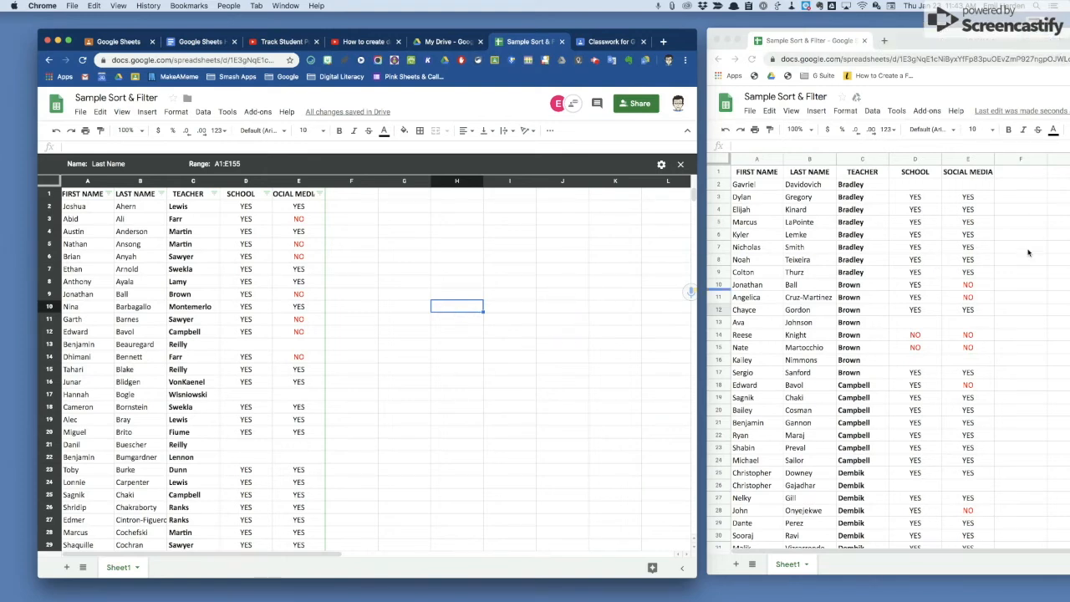
Step: Bring the second browser window further into view and check which saved filter views its collaborator can choose
{"action": "left_click", "coordinate": [940, 43]}
{"action": "left_click_drag", "start_coordinate": [939, 44], "coordinate": [823, 46]}
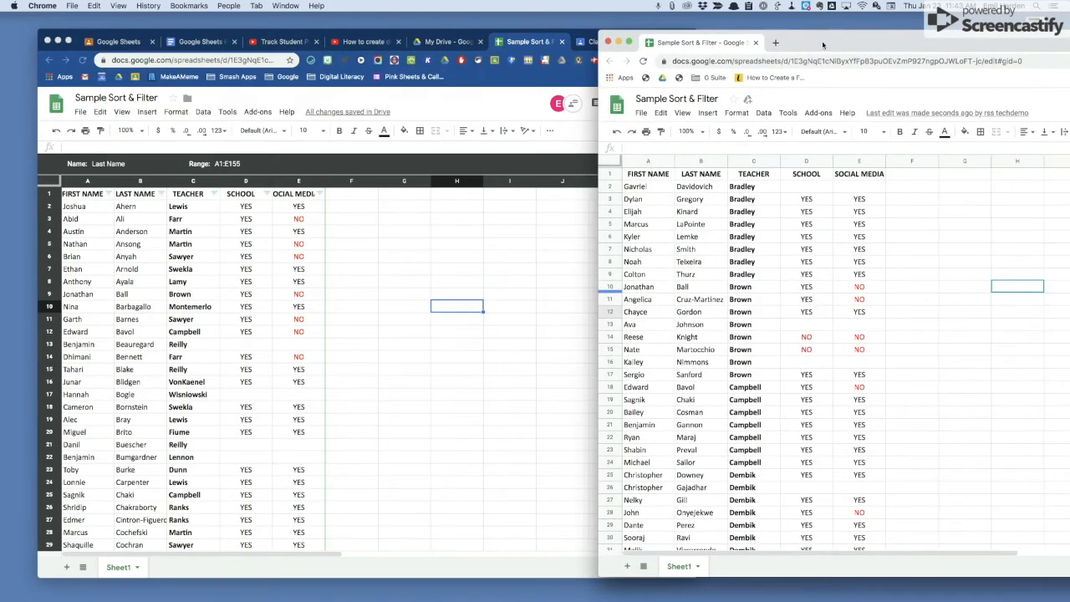
{"action": "left_click", "coordinate": [763, 113]}
{"action": "mouse_move", "coordinate": [796, 208]}
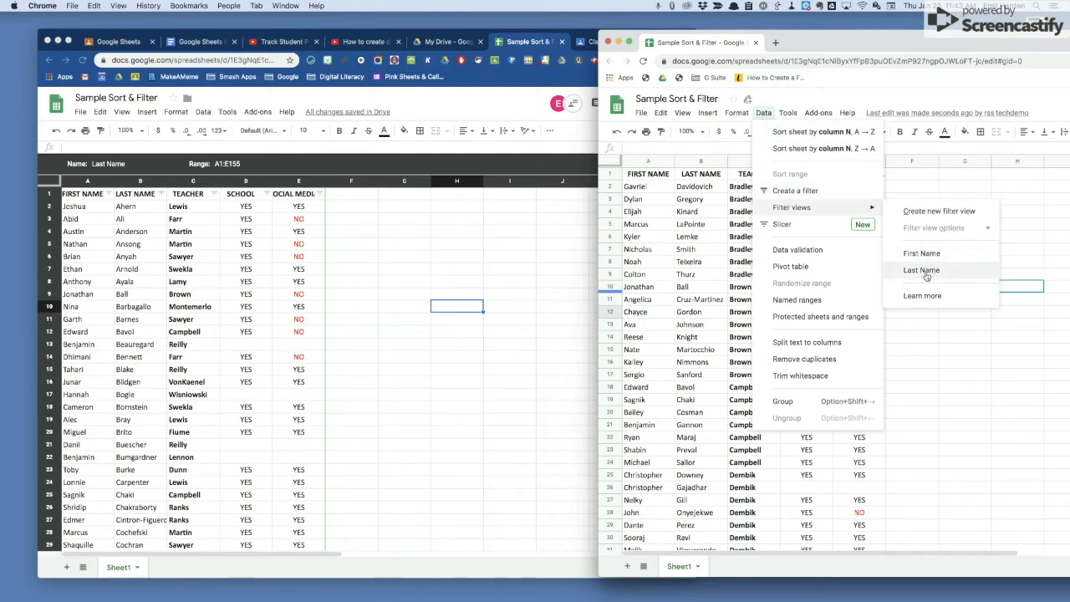
{"action": "left_click", "coordinate": [939, 399]}
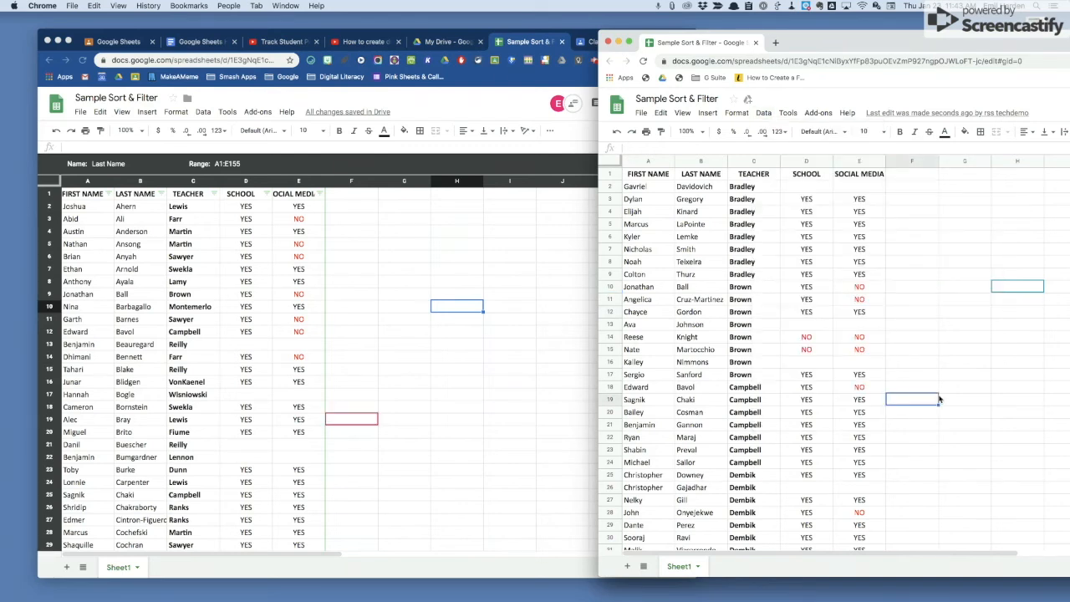
Step: Return to the first window, close the Last Name filter view and review the list of saved filter views
{"action": "left_click", "coordinate": [439, 357]}
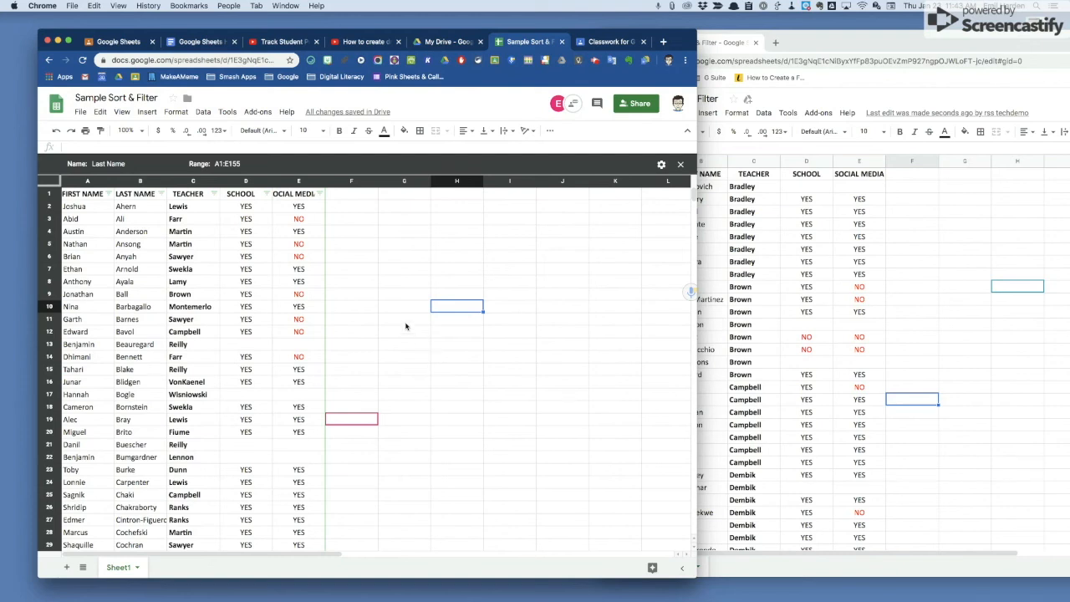
{"action": "left_click", "coordinate": [381, 212]}
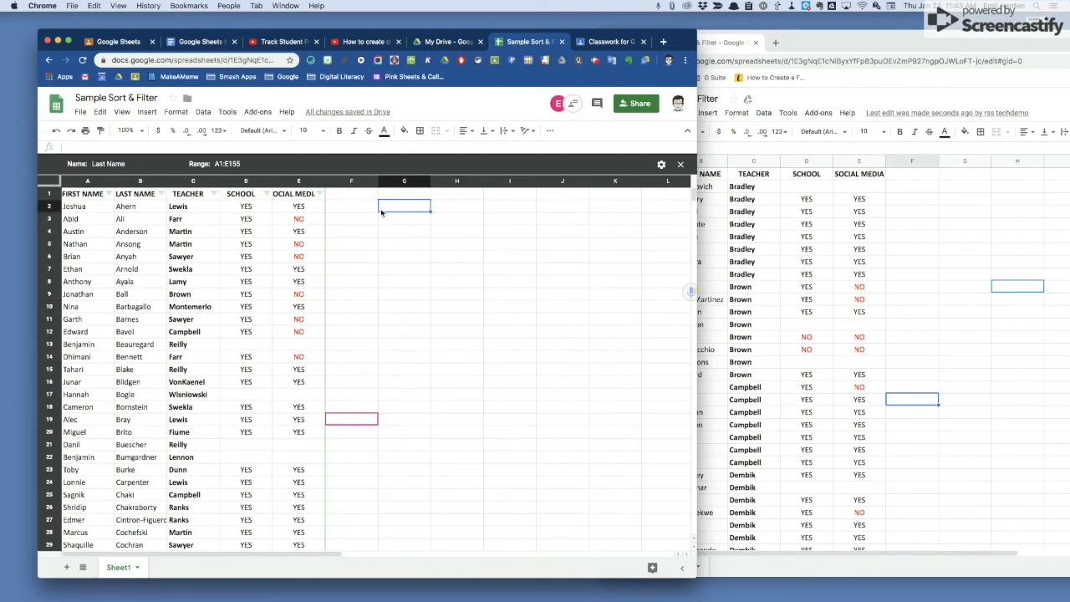
{"action": "left_click", "coordinate": [681, 163]}
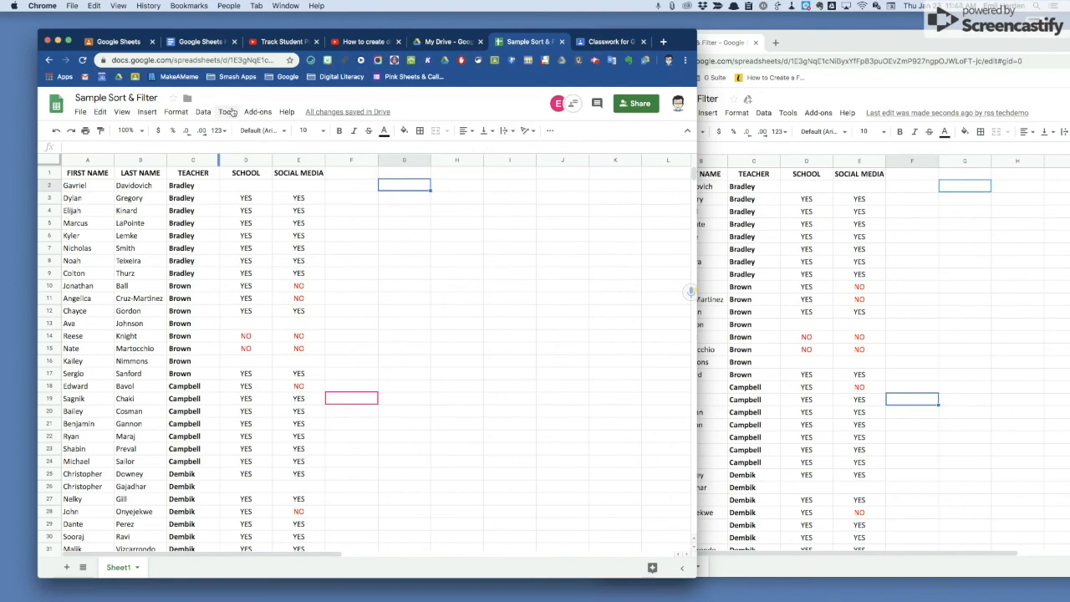
{"action": "left_click", "coordinate": [204, 112]}
{"action": "mouse_move", "coordinate": [236, 206]}
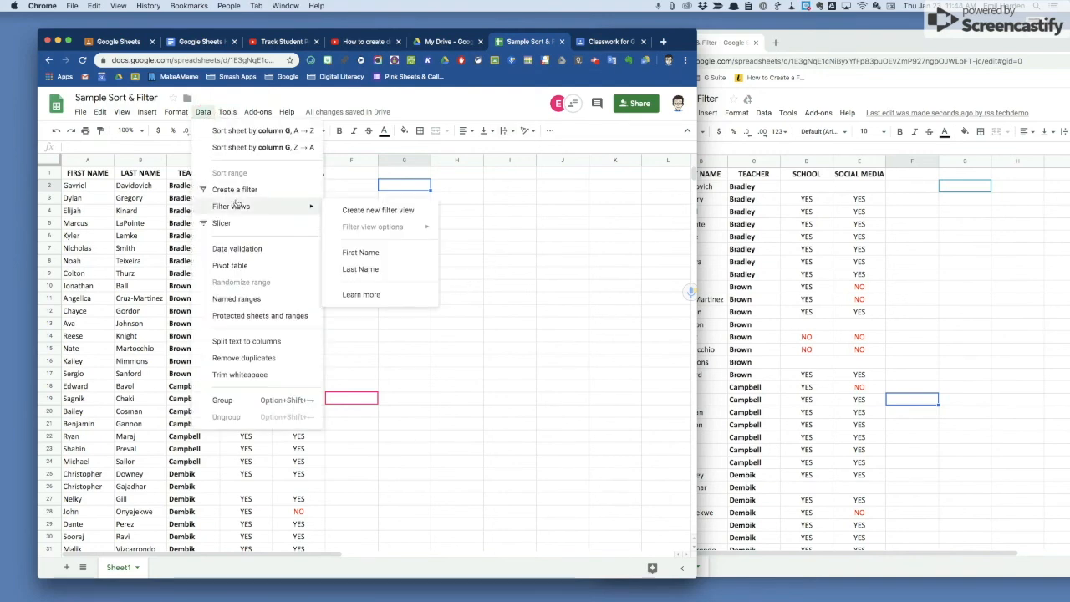
{"action": "left_click", "coordinate": [464, 215]}
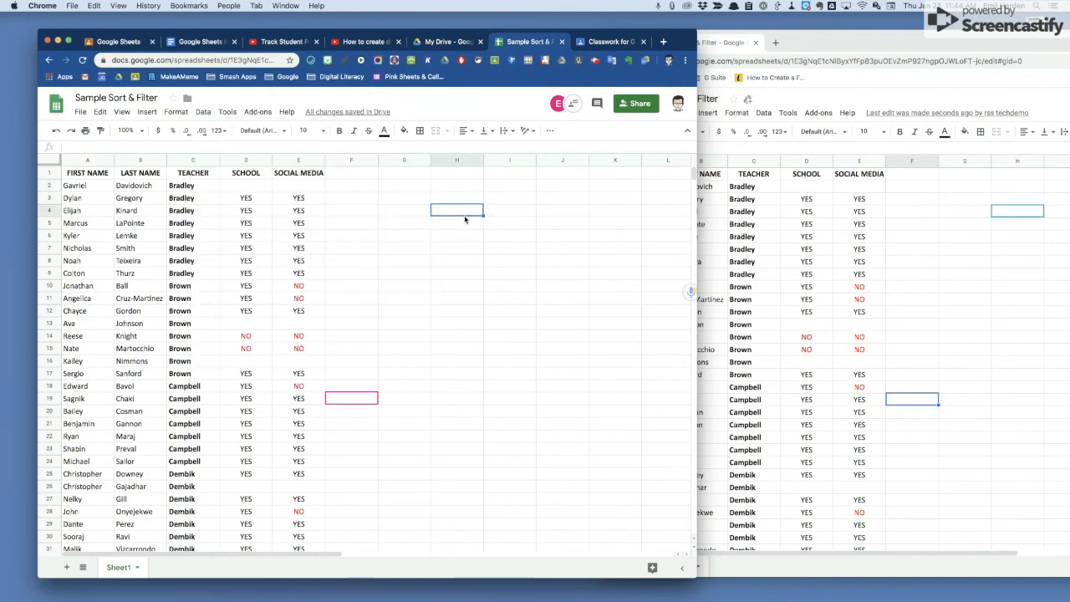